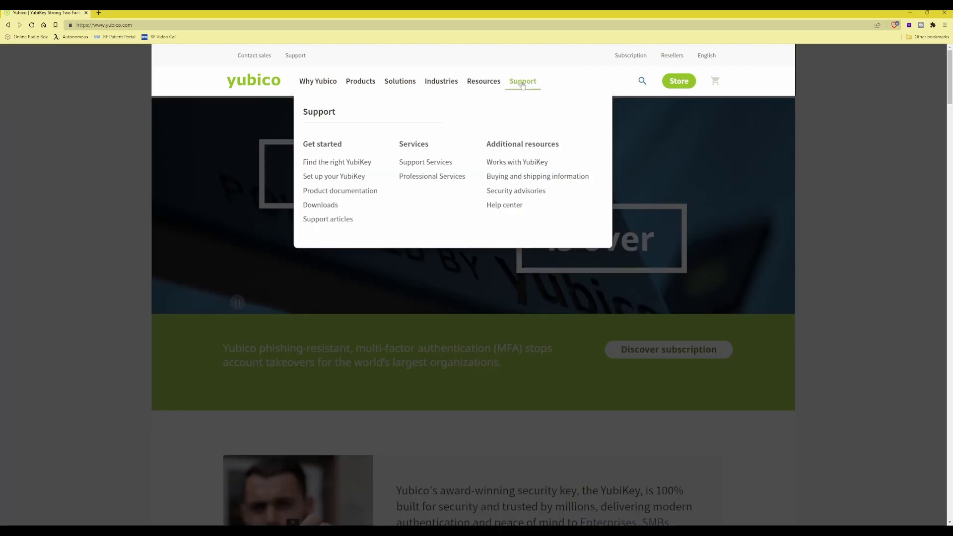
Go from Support to the Downloads page and open the YubiKey Personalization Tool downloads.
left_click(522, 83)
scroll(517, 196, "down", 2)
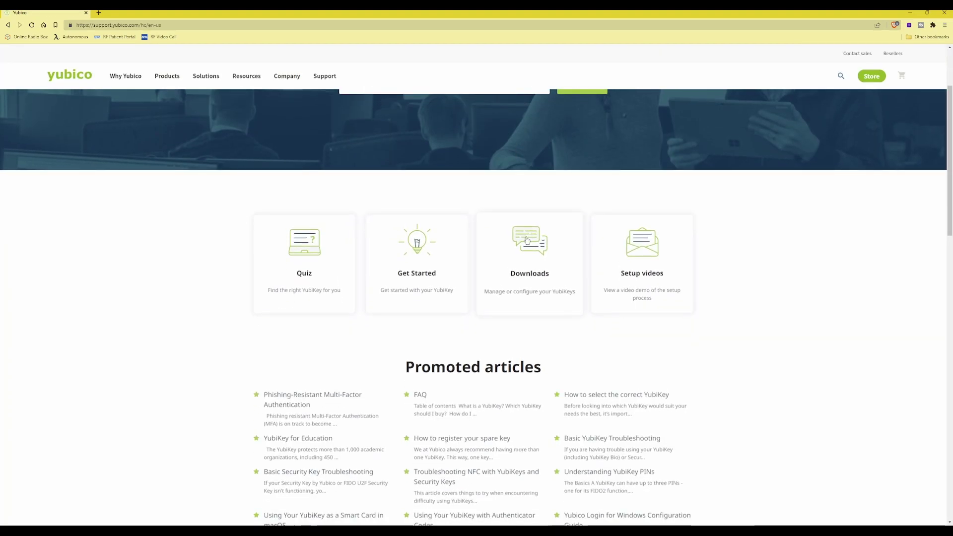
left_click(527, 240)
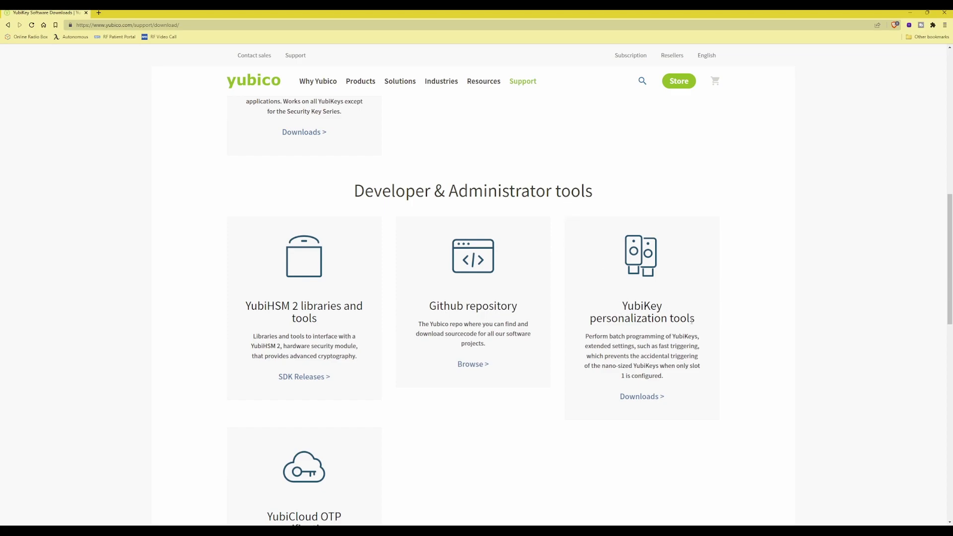
left_click(649, 398)
Download the Microsoft Windows installer of the preferred YubiKey Personalization Tool v3.1.25.
scroll(548, 387, "down", 2)
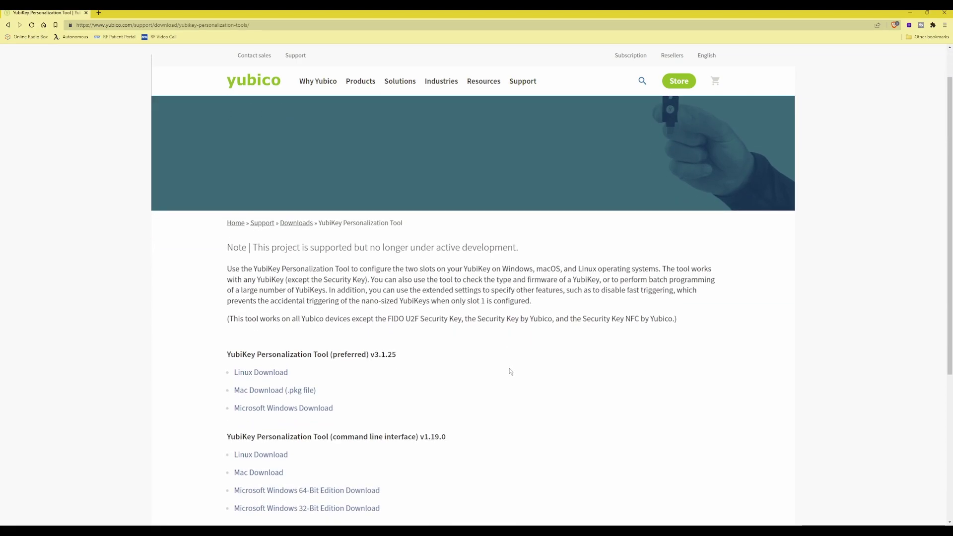
scroll(510, 371, "down", 1)
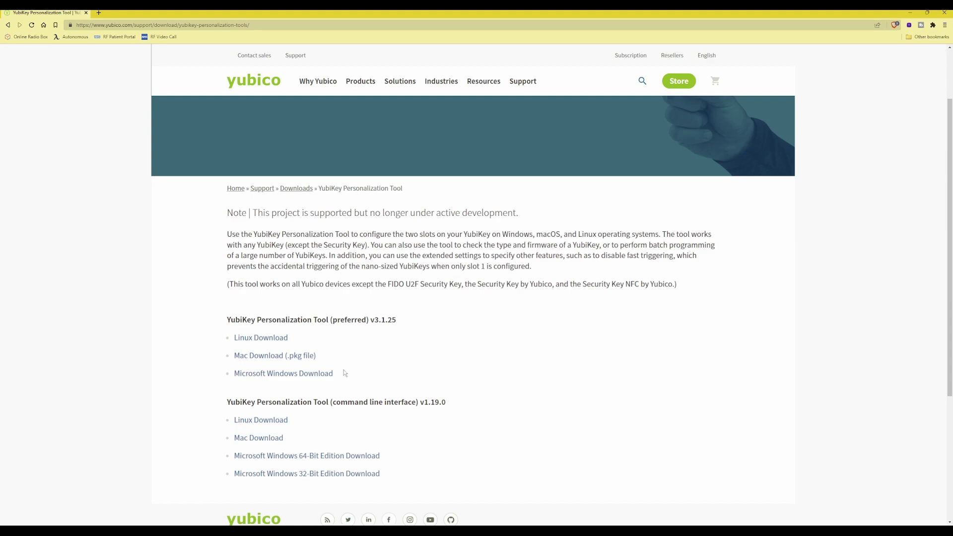
left_click(282, 375)
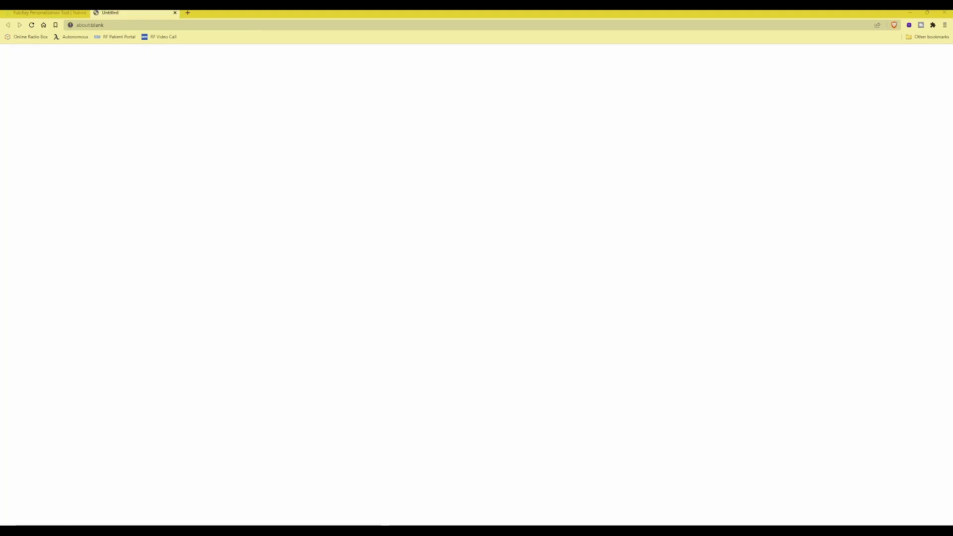
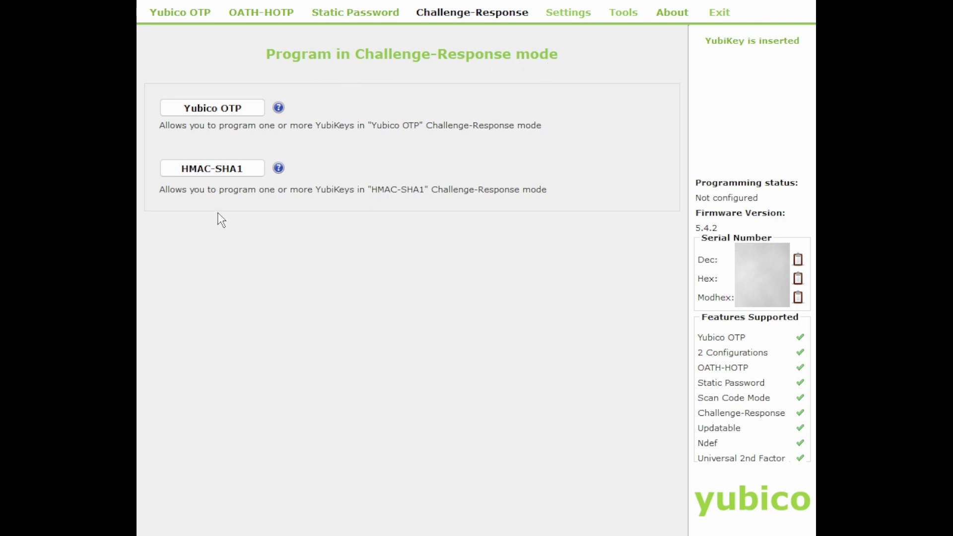
Choose HMAC-SHA1 challenge-response programming in the YubiKey Personalization Tool.
left_click(242, 171)
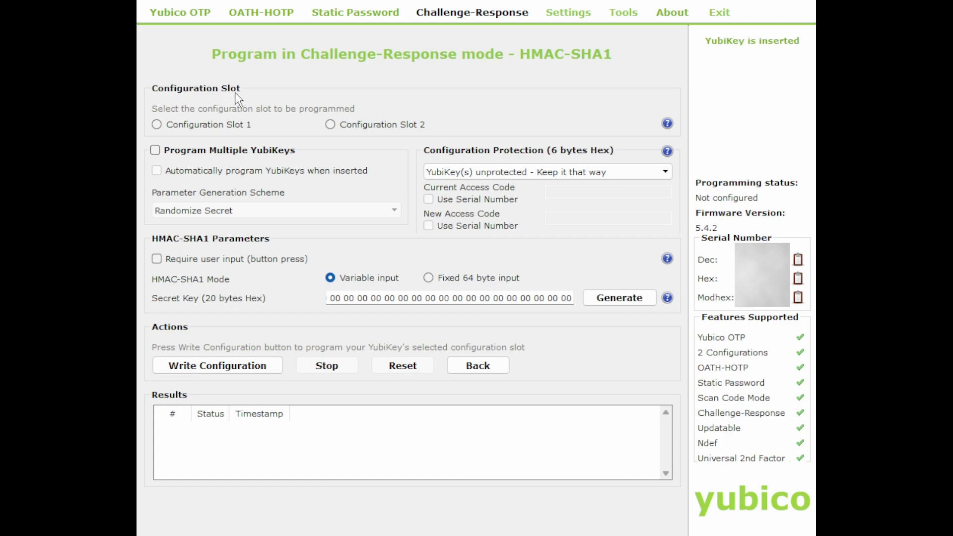
Set configuration slot 2 to fixed 64-byte input and generate a random secret key.
left_click(329, 124)
left_click(429, 278)
left_click(619, 297)
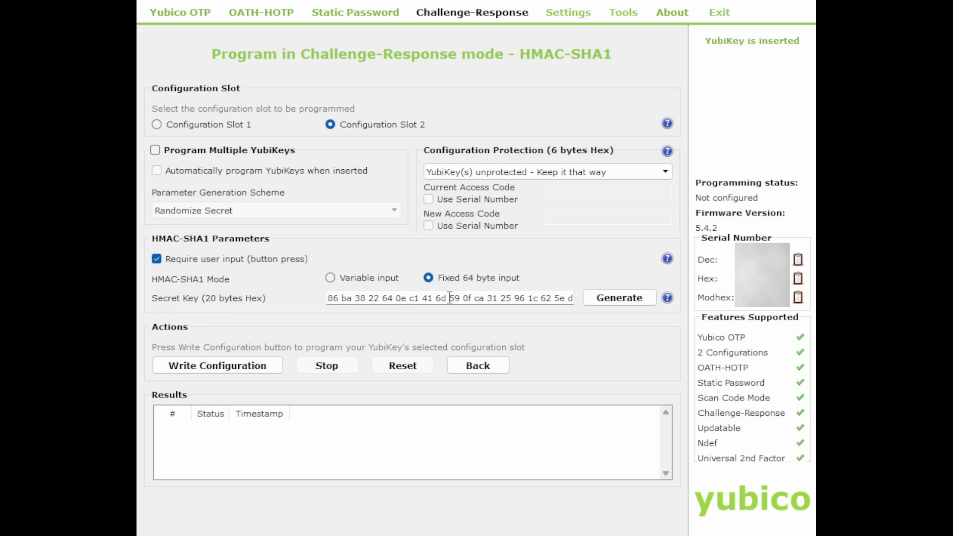
left_click_drag(328, 297, 588, 334)
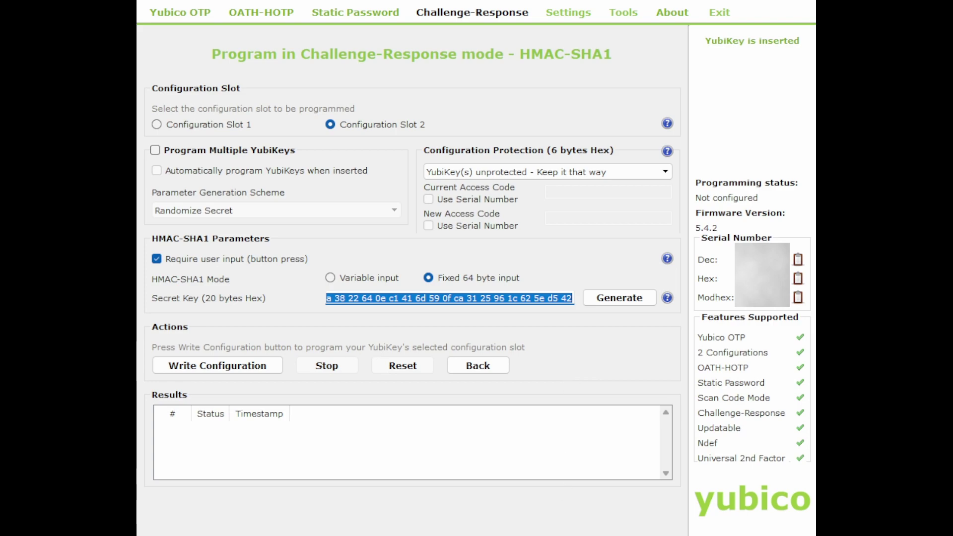
key("alt+Tab")
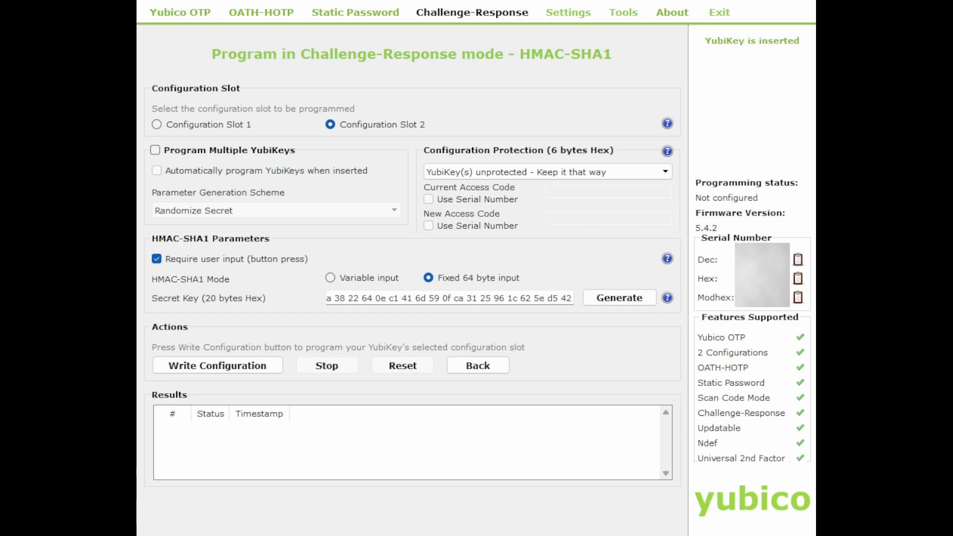
left_click(340, 341)
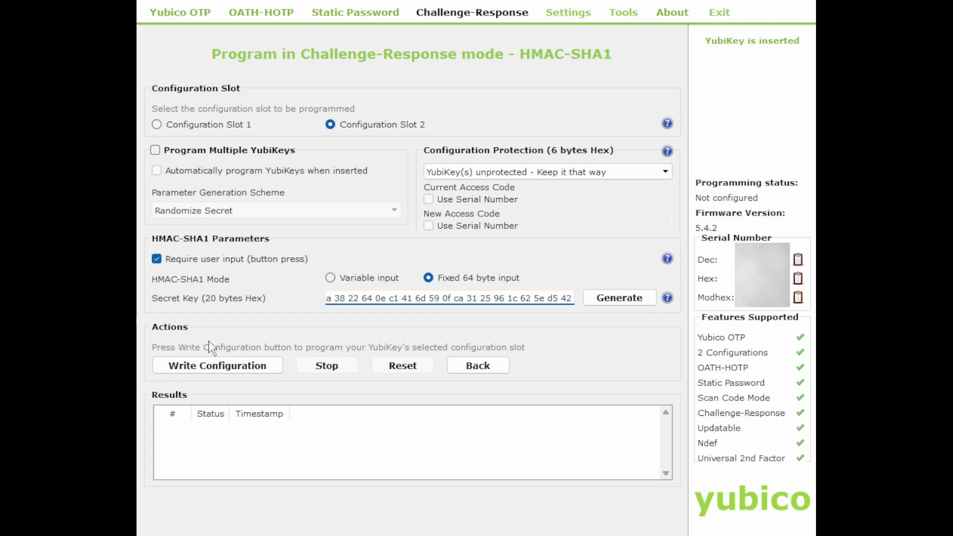
Write the challenge-response configuration to slot 2 and exit the Personalization Tool.
left_click(243, 364)
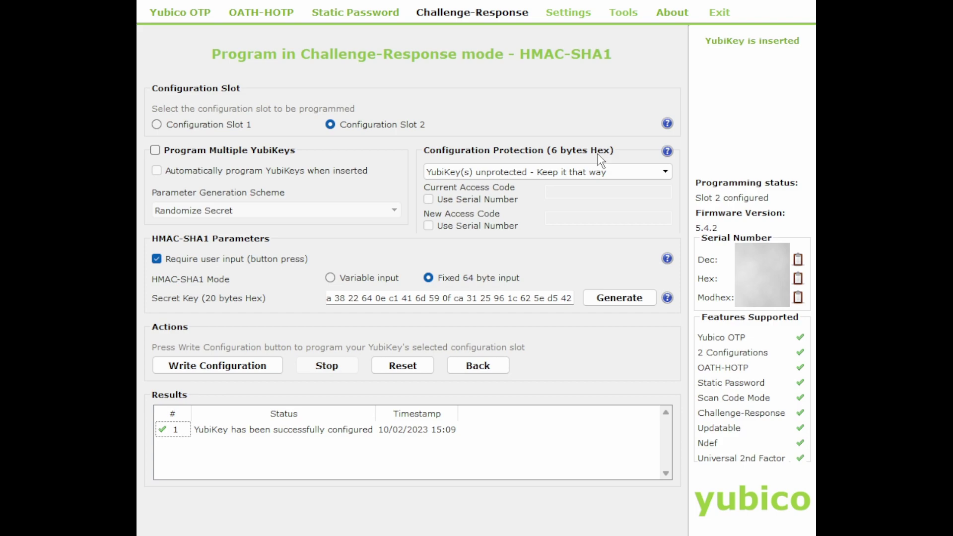
left_click(719, 12)
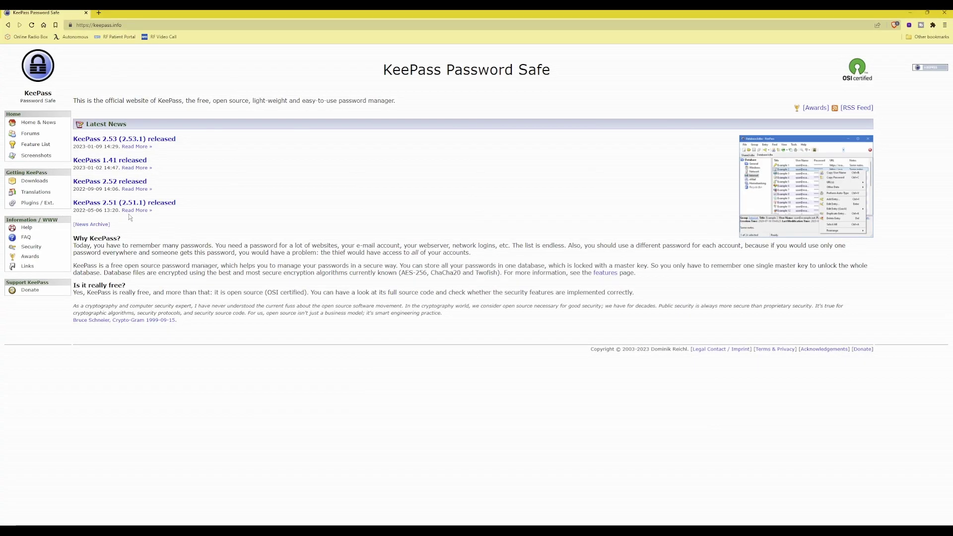
Go to the Plugins / Ext. page and jump to the KeeChallenge entry.
left_click(41, 206)
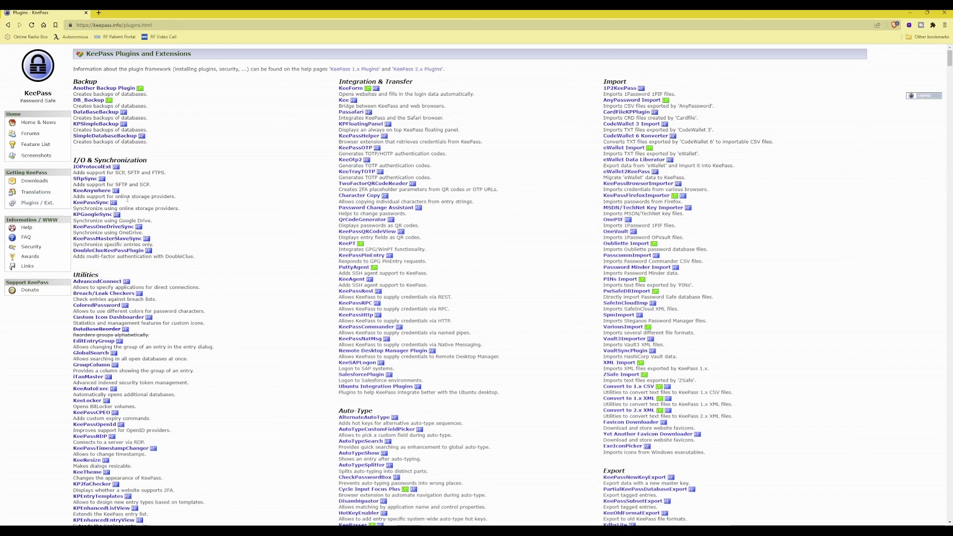
scroll(386, 274, "down", 2)
scroll(386, 274, "down", 5)
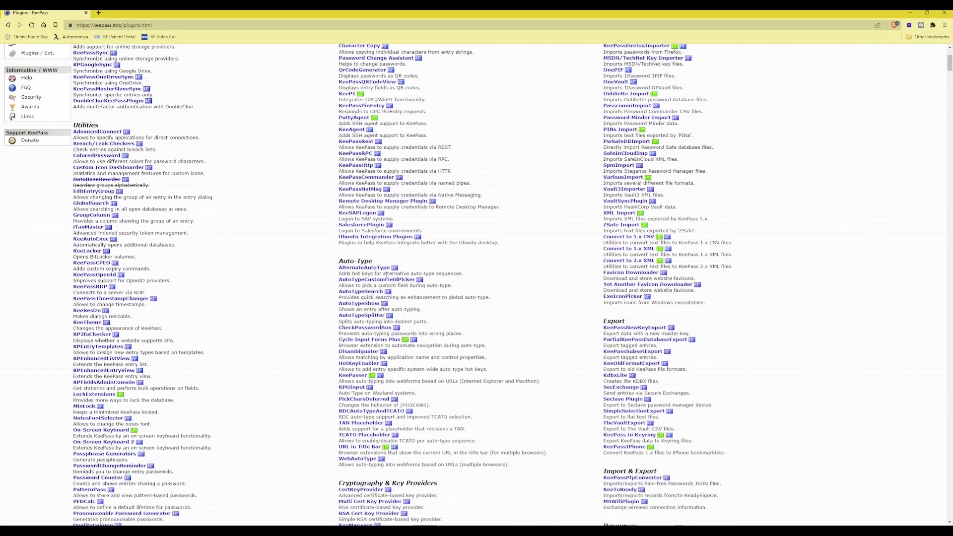
scroll(386, 278, "down", 3)
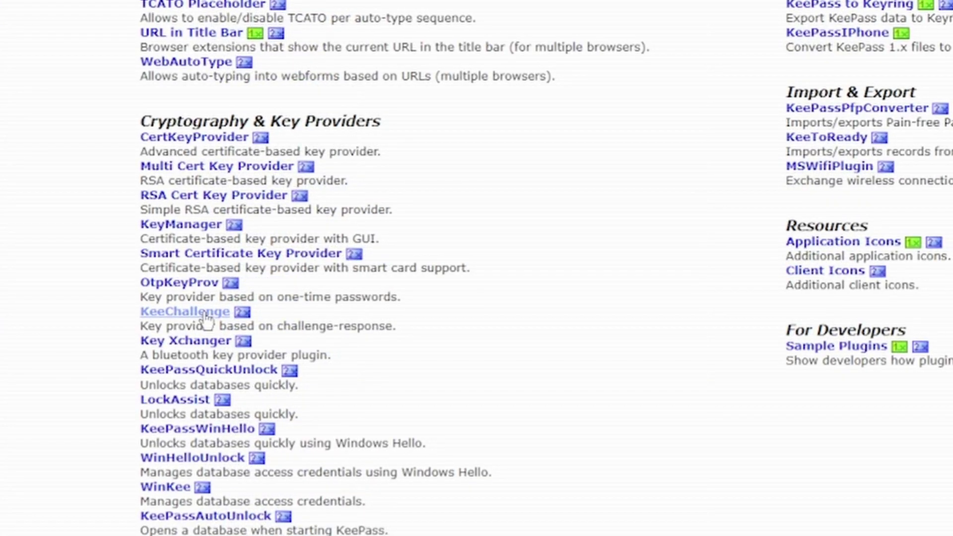
left_click(206, 314)
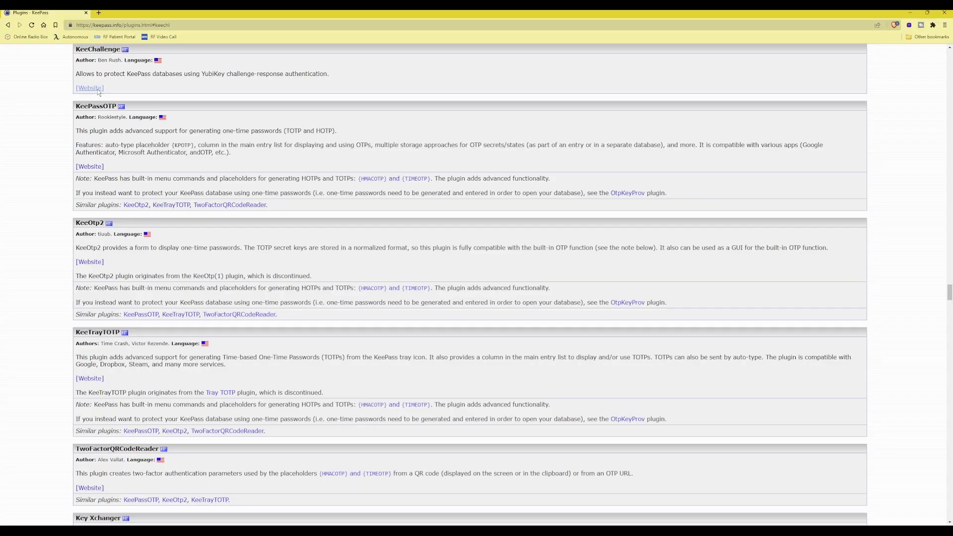
Visit the KeeChallenge plugin's website and download the plugin.
left_click(99, 91)
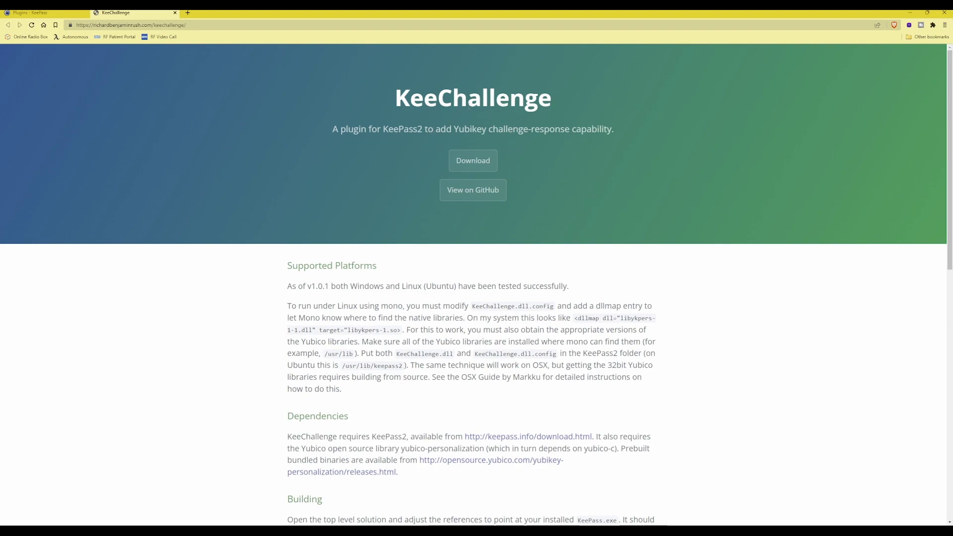
left_click(480, 159)
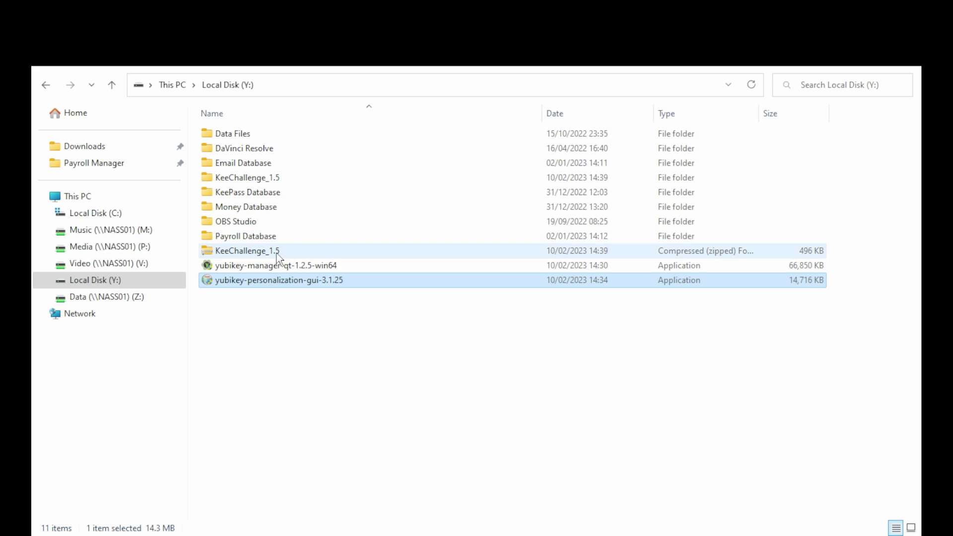
Open the extracted KeeChallenge_1.5 folder on Local Disk (Y:).
left_click(246, 252)
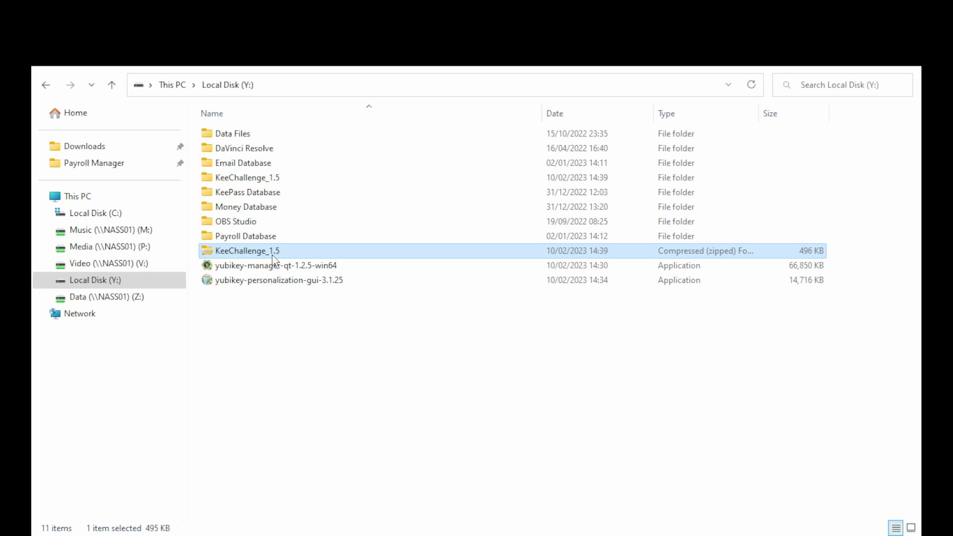
left_click(281, 181)
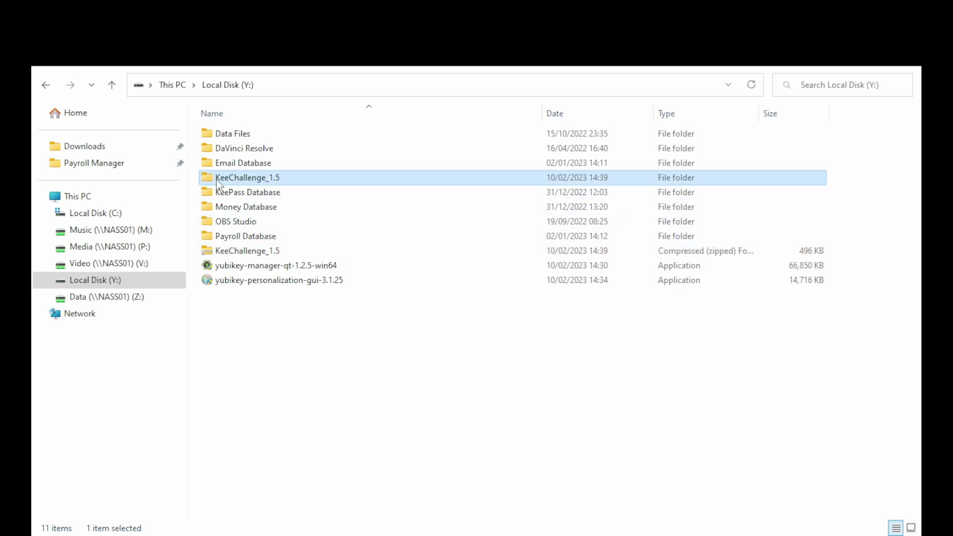
double_click(268, 184)
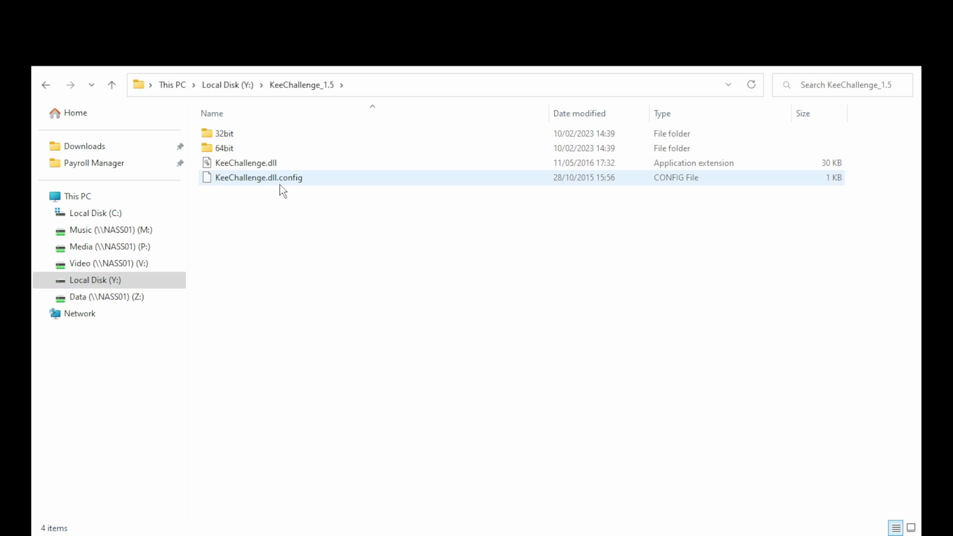
Copy KeeChallenge.dll and KeeChallenge.dll.config into the KeePass Password Safe 2 folder.
left_click(265, 168)
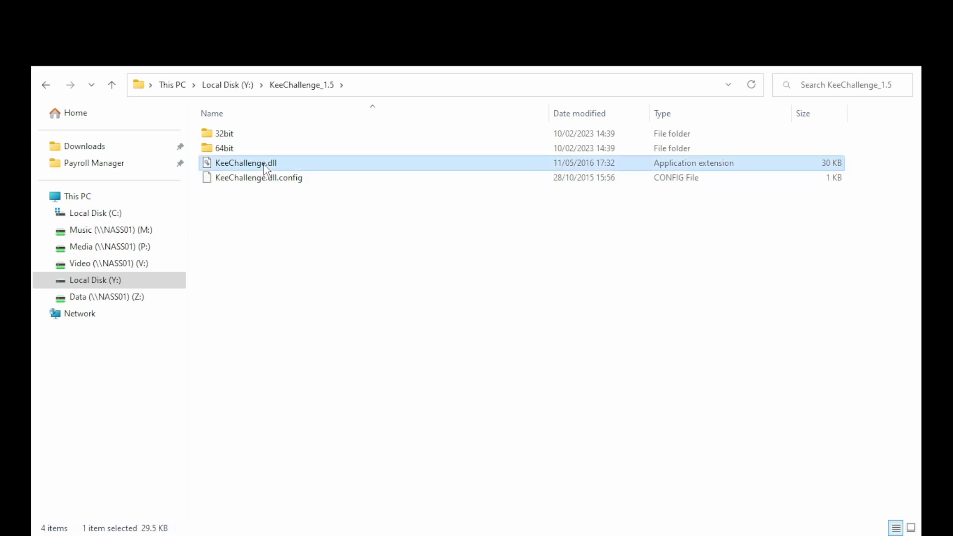
left_click(268, 181, "ctrl")
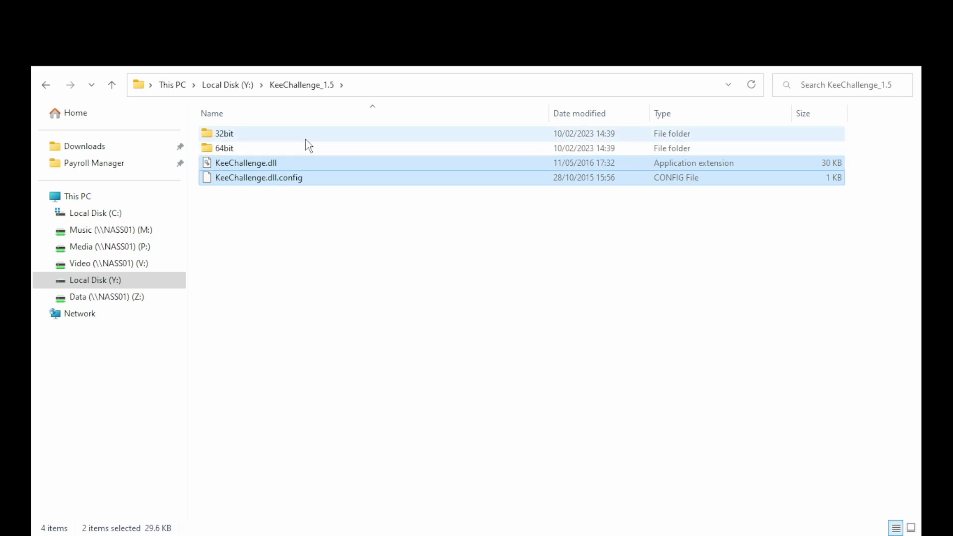
key("alt+Left")
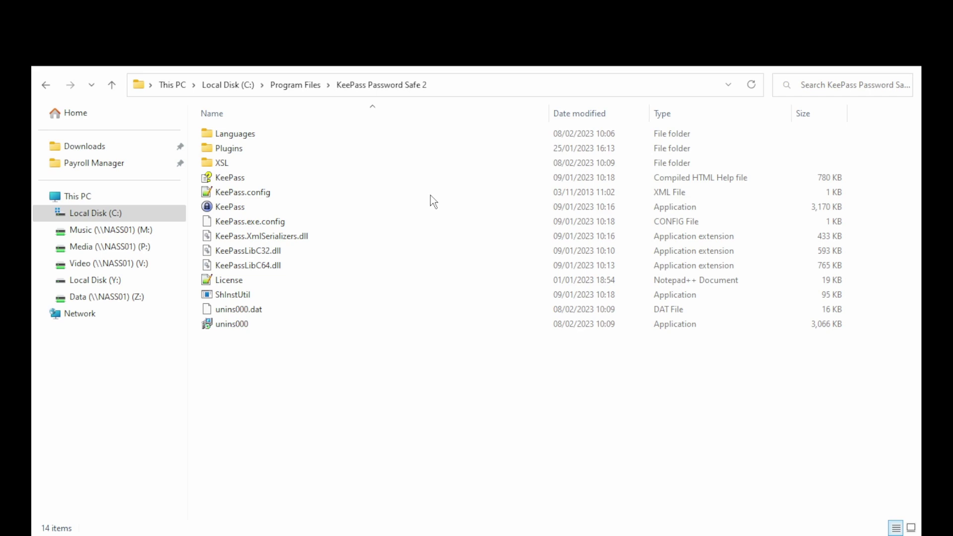
key("ctrl+v")
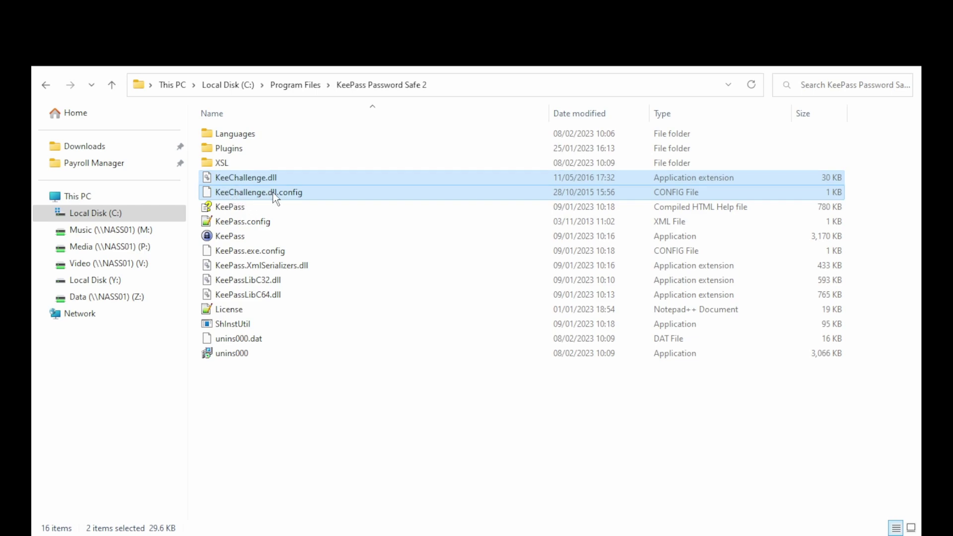
Copy the 32bit and 64bit folders into the KeePass Password Safe 2 folder.
key("alt+Tab")
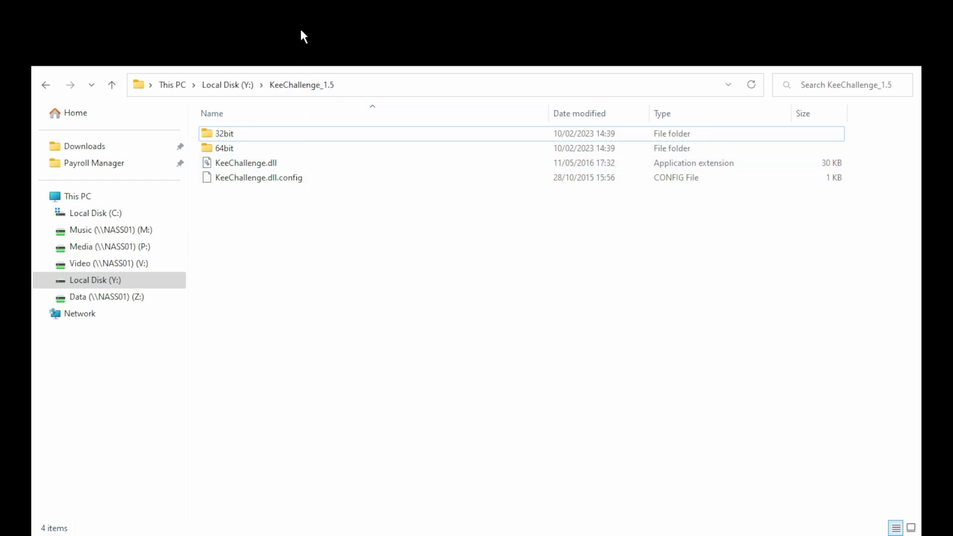
key("alt+Tab")
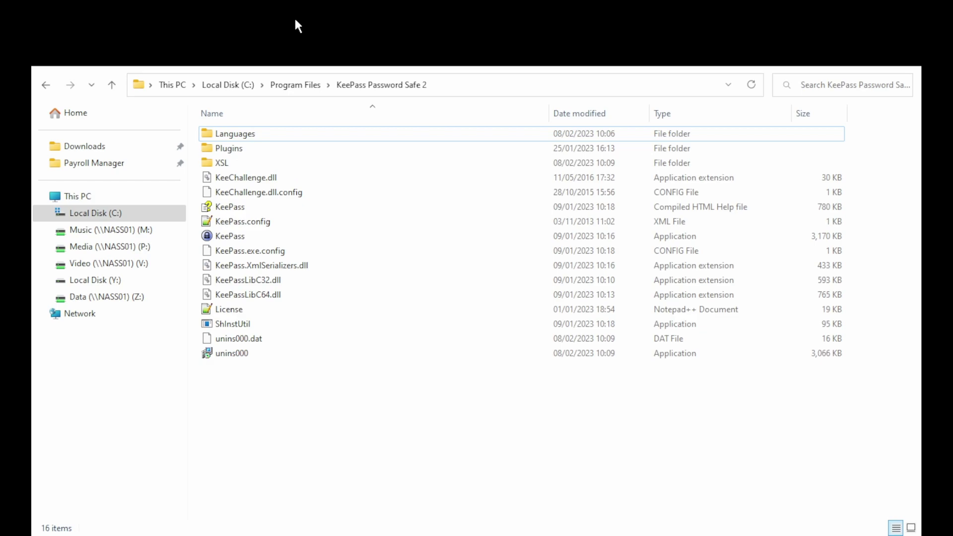
key("alt+Tab")
left_click(243, 138)
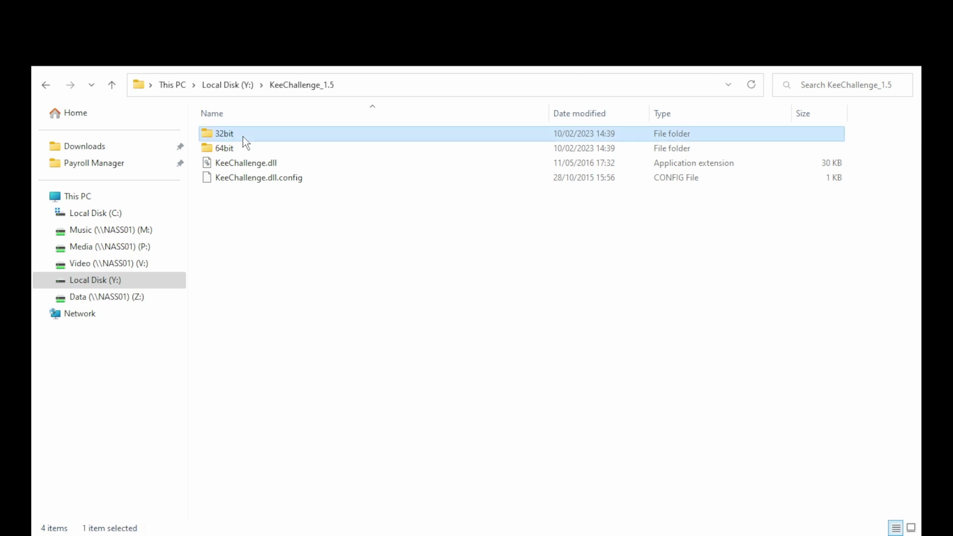
left_click(243, 150, "ctrl")
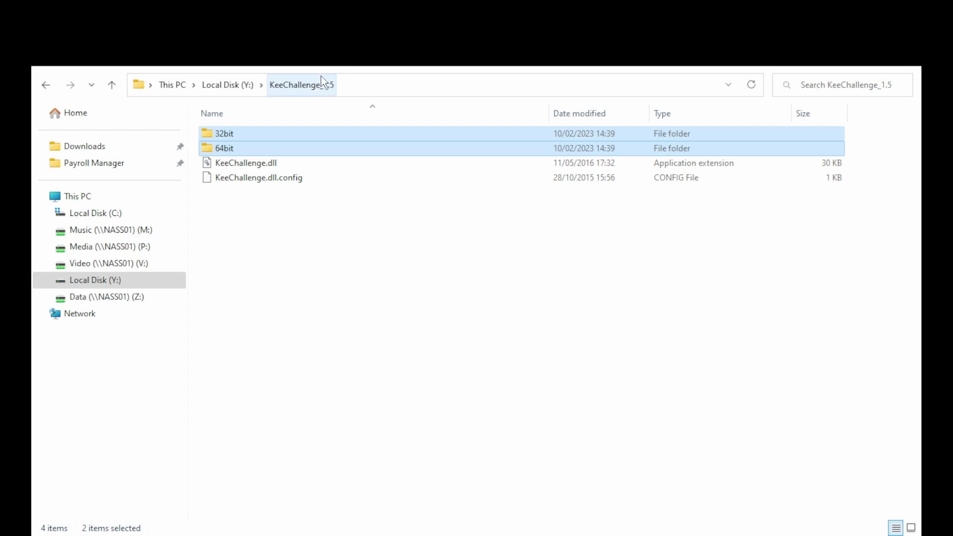
key("alt+Left")
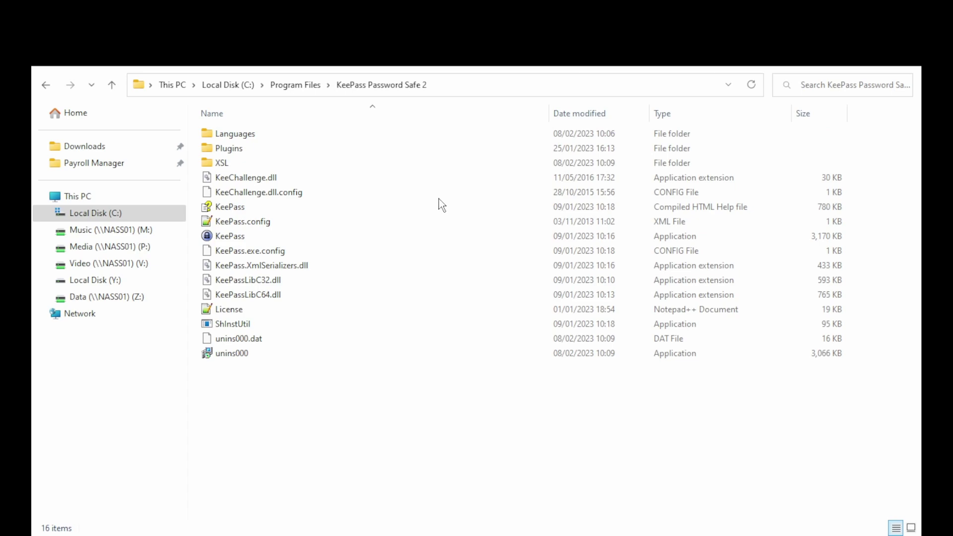
key("ctrl+v")
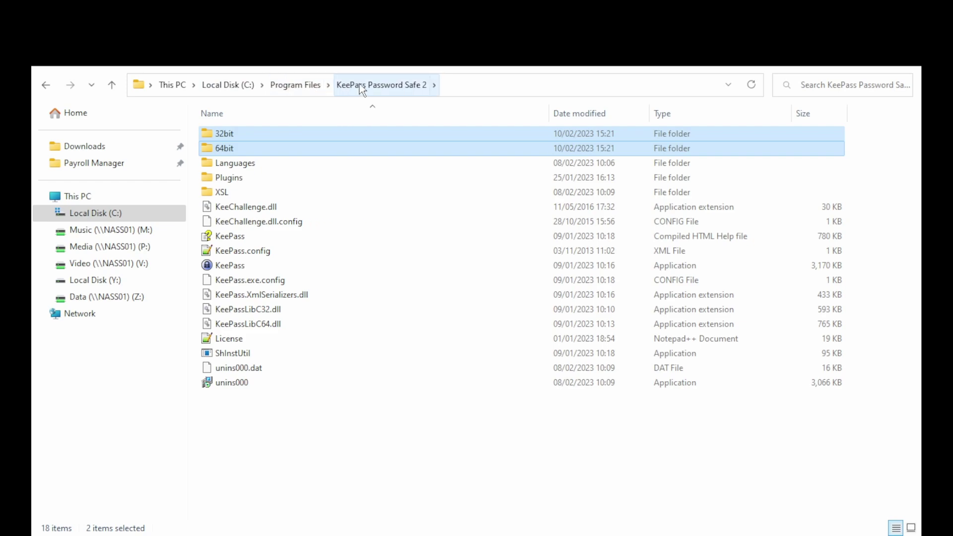
left_click(341, 191)
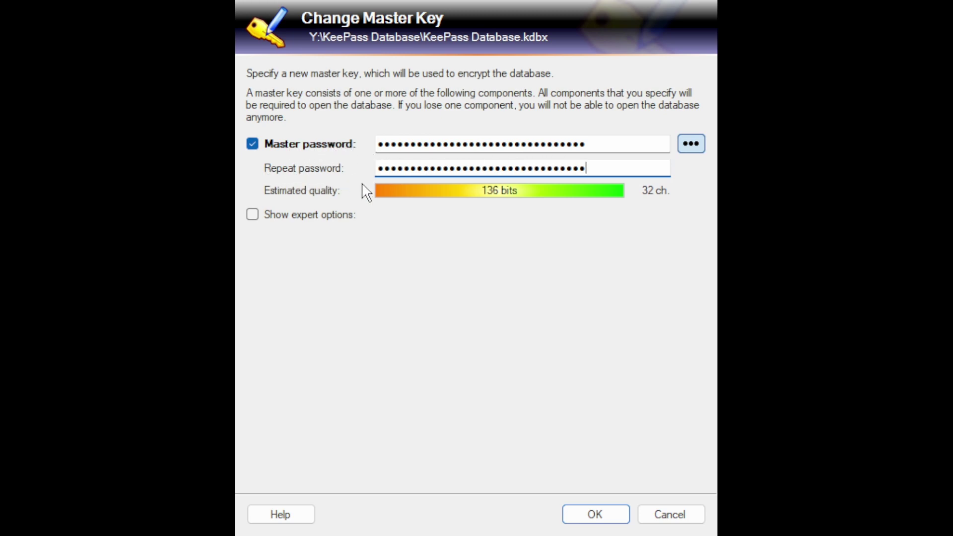
Add Yubikey challenge-response as the key provider alongside the master password.
left_click(253, 215)
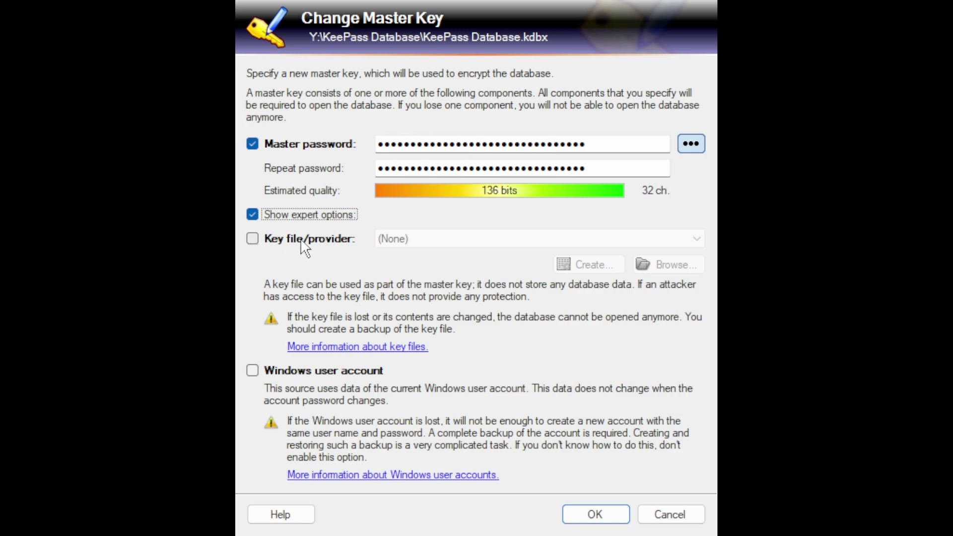
left_click(253, 239)
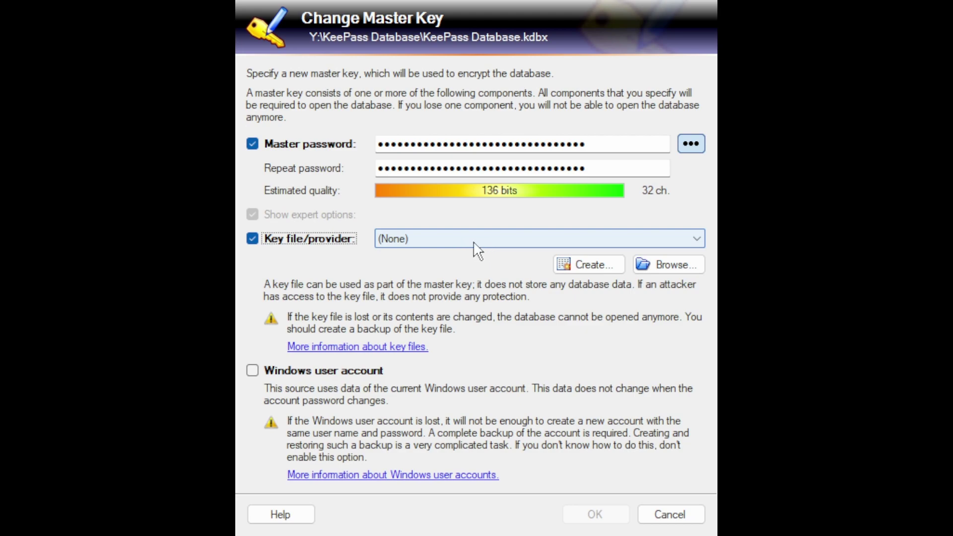
key("Tab")
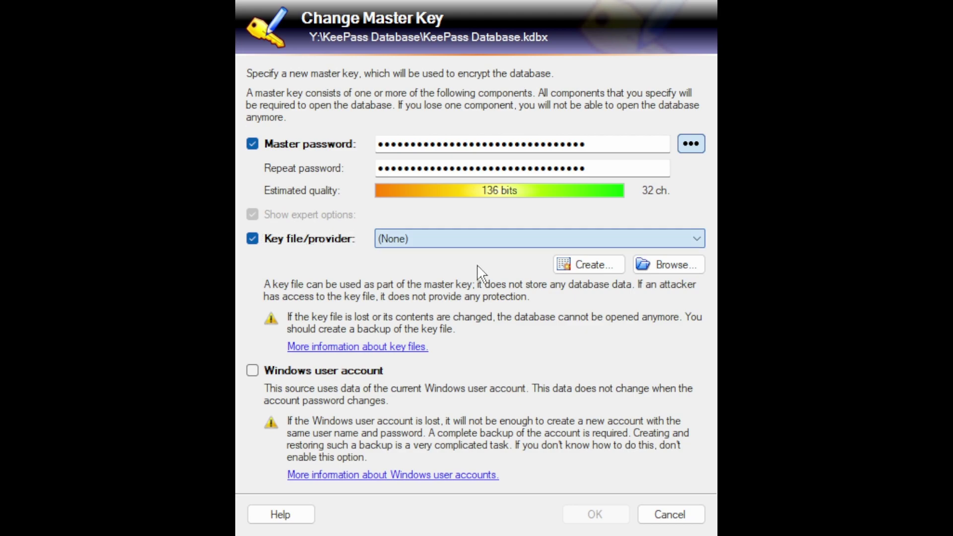
key("Down")
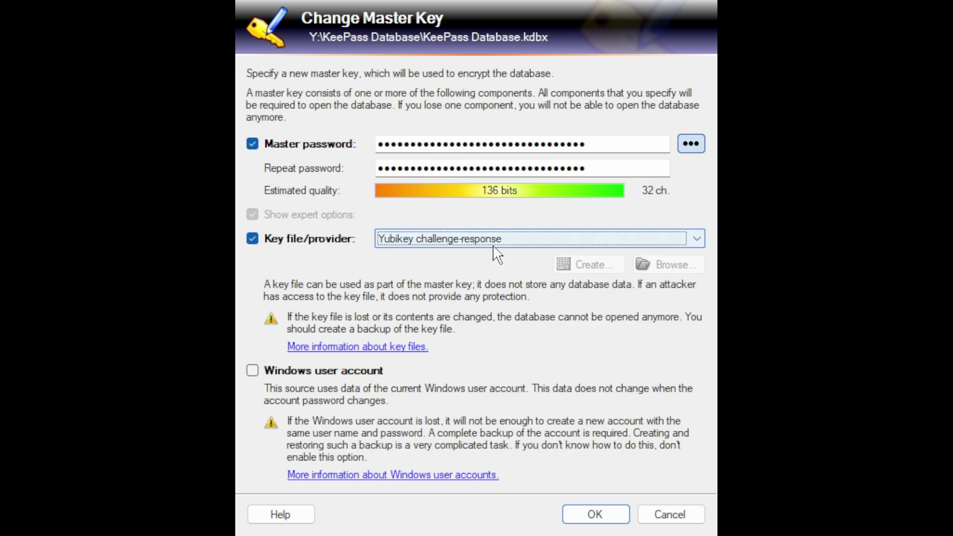
left_click(594, 513)
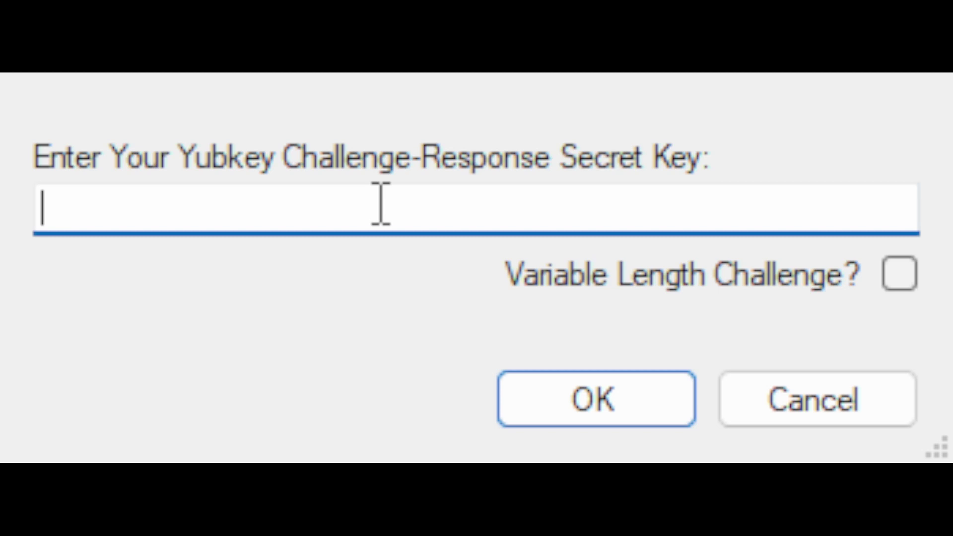
Paste the HMAC secret key into the Yubikey secret key prompt and confirm it.
key("alt+Tab")
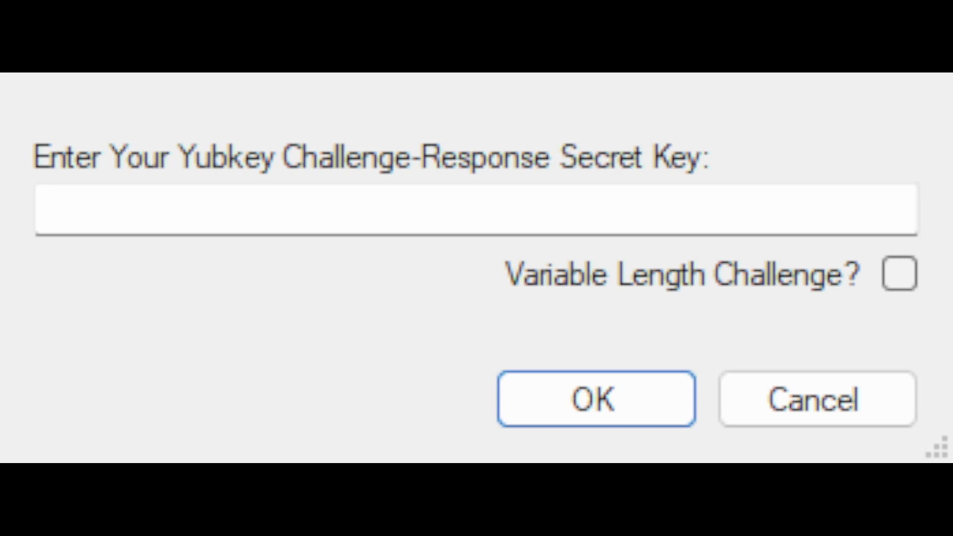
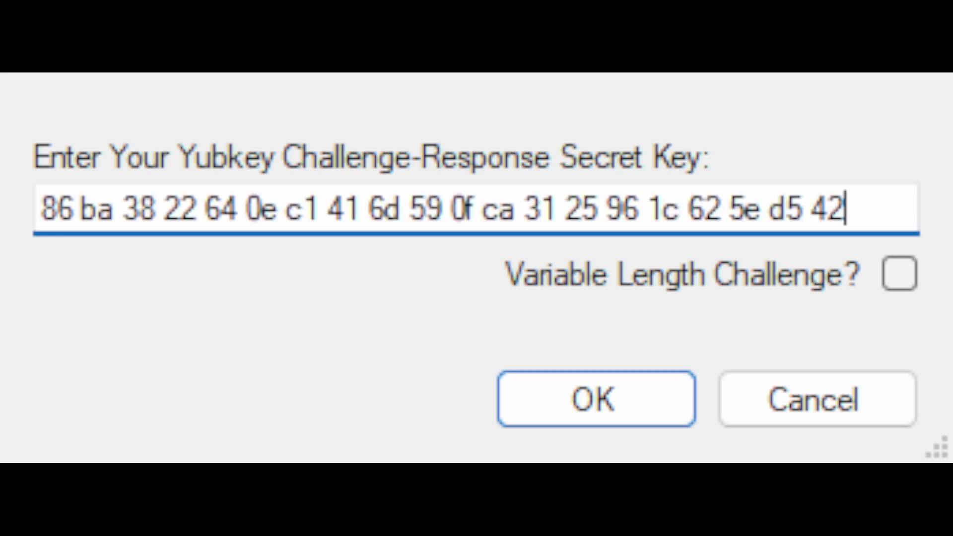
left_click(585, 401)
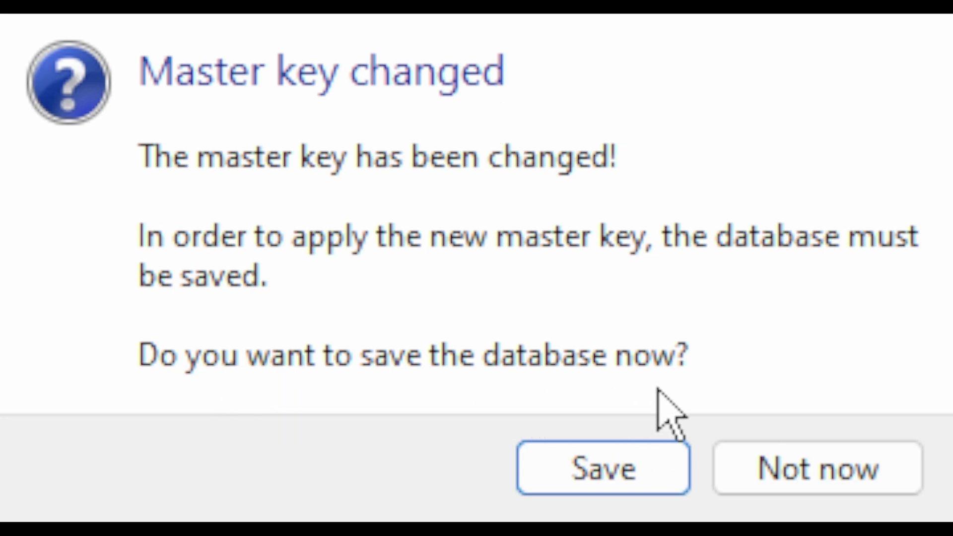
Save the database under the new master key and answer the emergency sheet prompt.
left_click(627, 485)
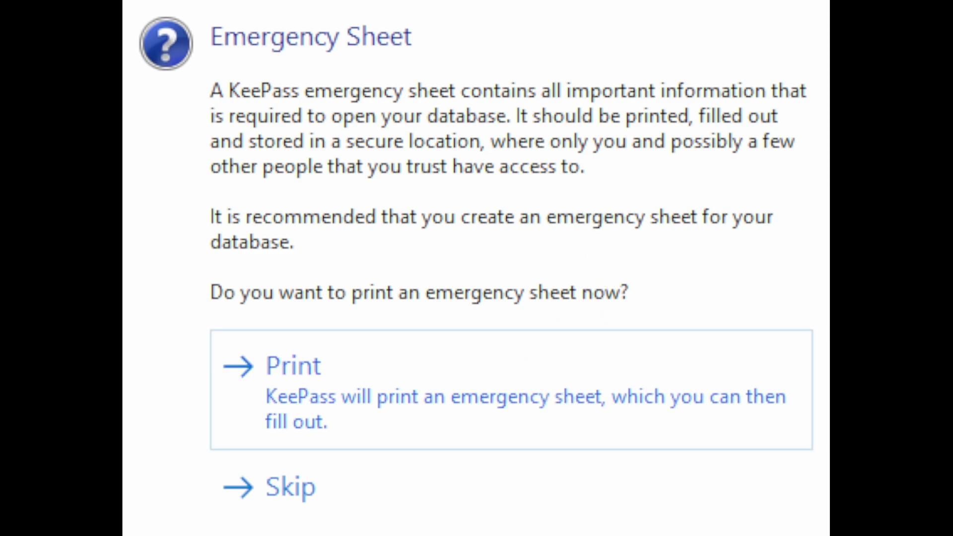
left_click(336, 392)
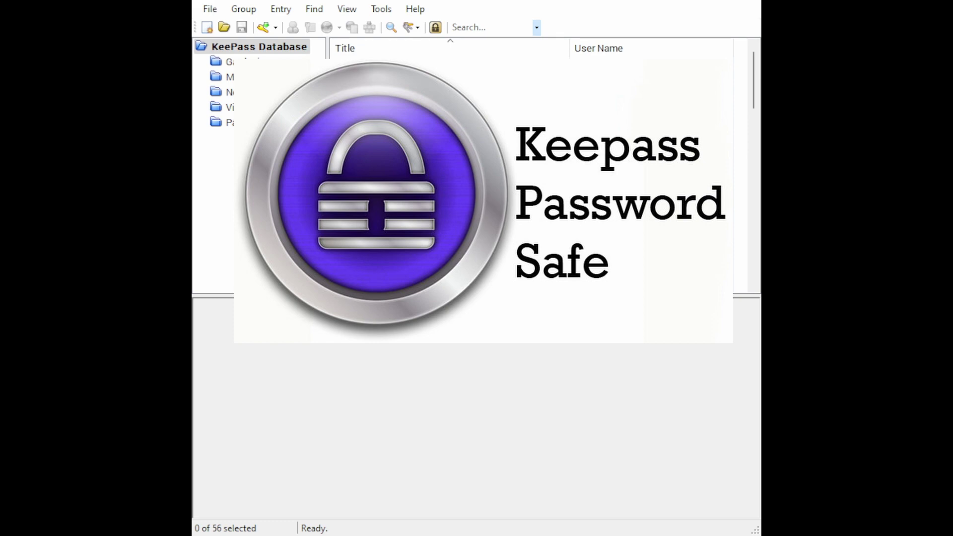
key("ctrl+e")
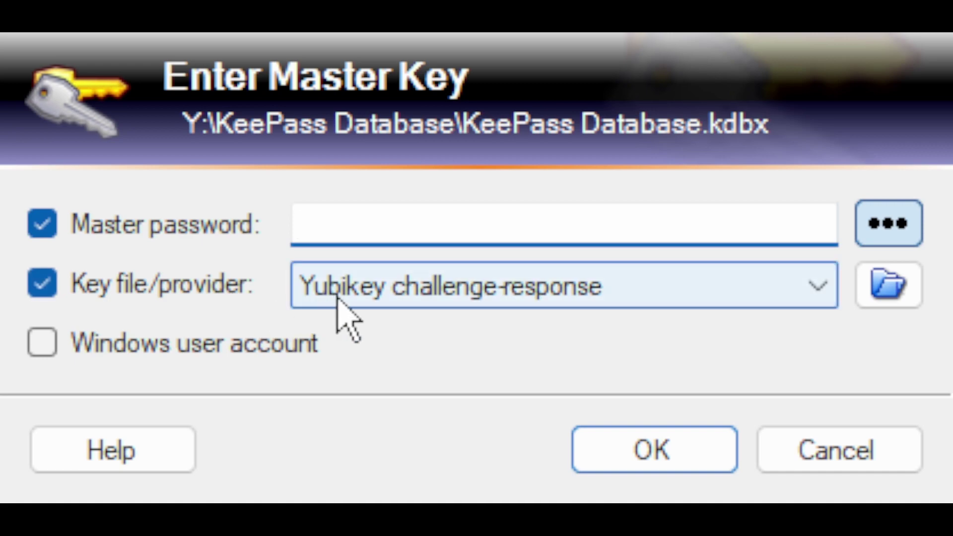
Try unlocking with only the pasted master password, Key file/provider unticked, and dismiss the invalid master key error.
left_click(494, 295)
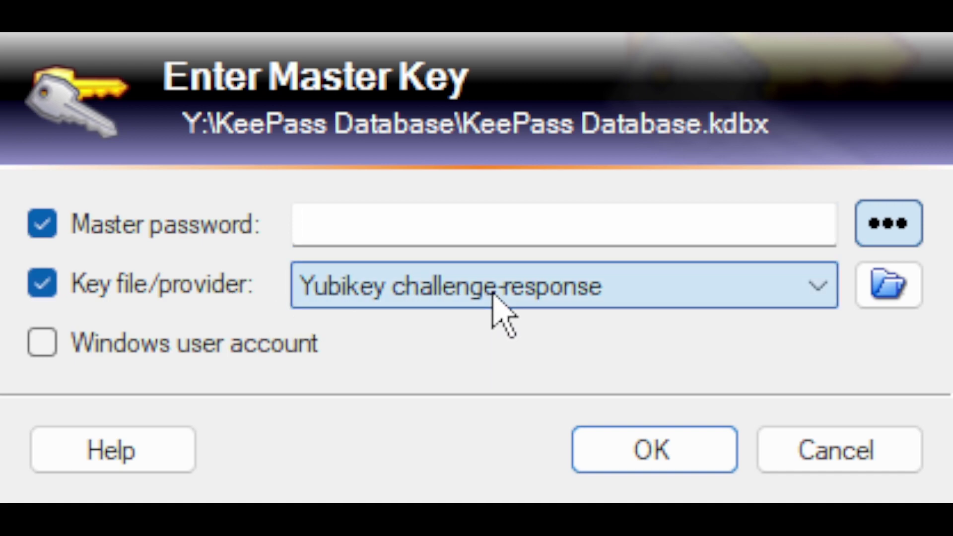
left_click(555, 239)
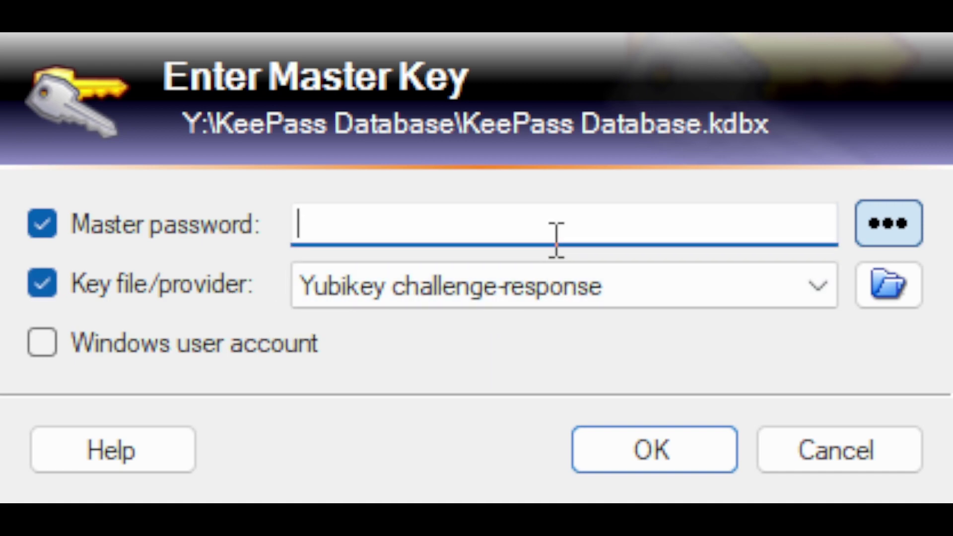
key("ctrl+v")
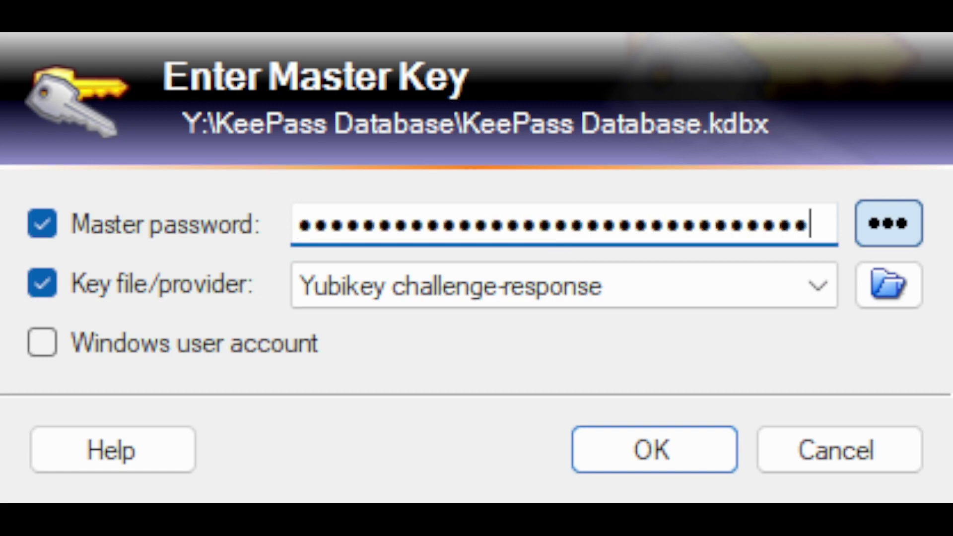
left_click(45, 284)
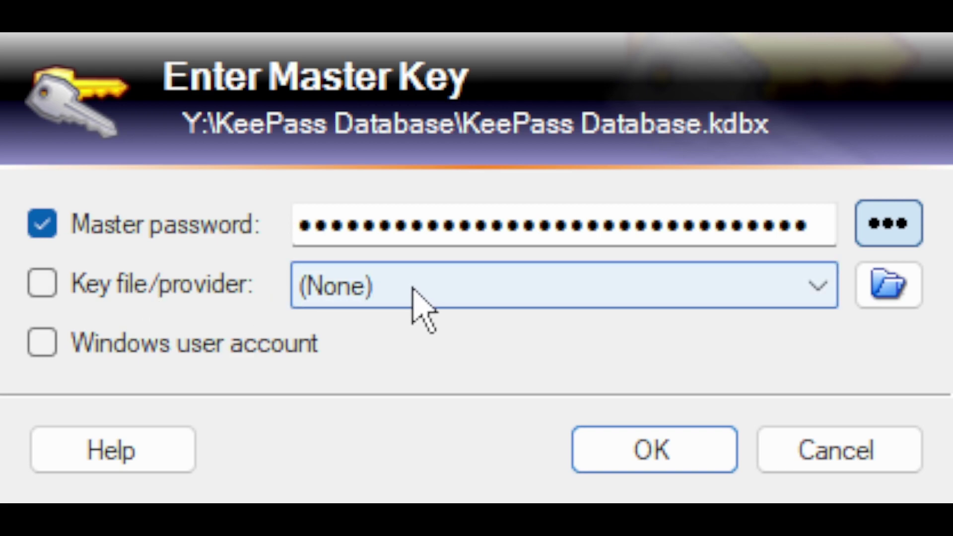
left_click(627, 440)
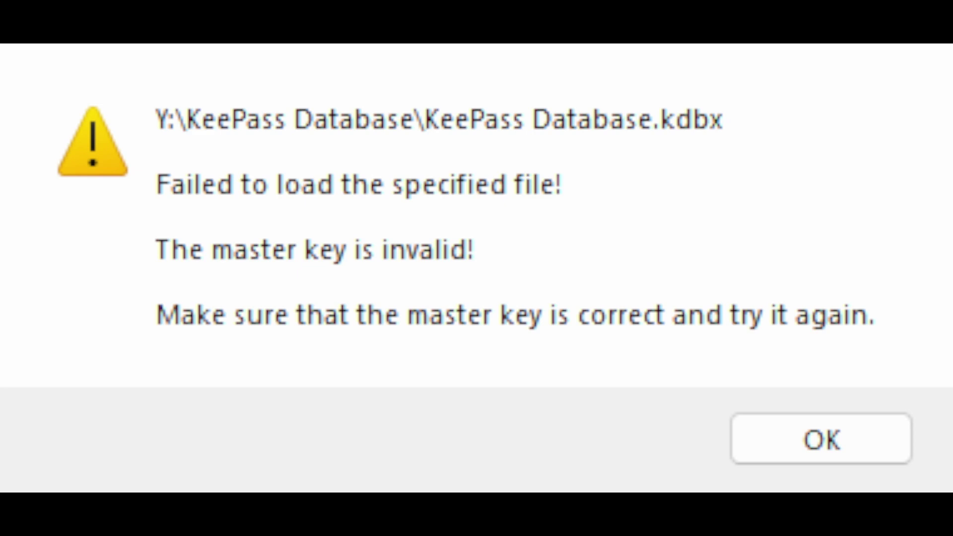
left_click(815, 451)
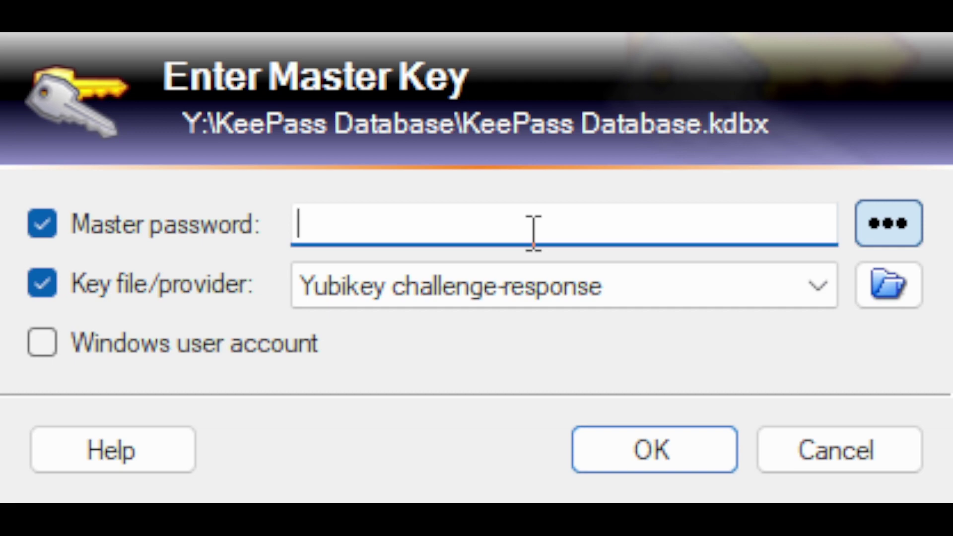
Unlock KeePass Database.kdbx with the master password plus Yubikey challenge-response, showing its 56 entries.
type("********************************")
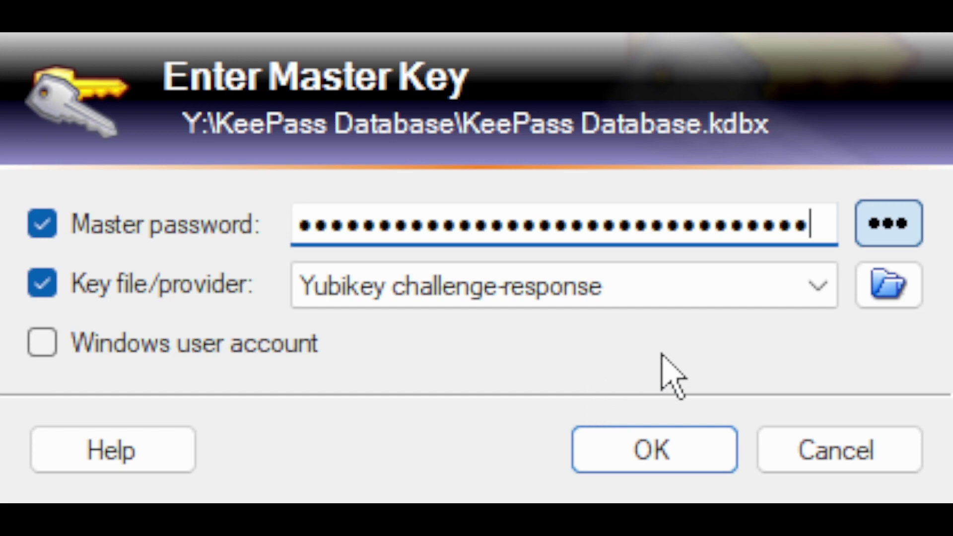
left_click(628, 437)
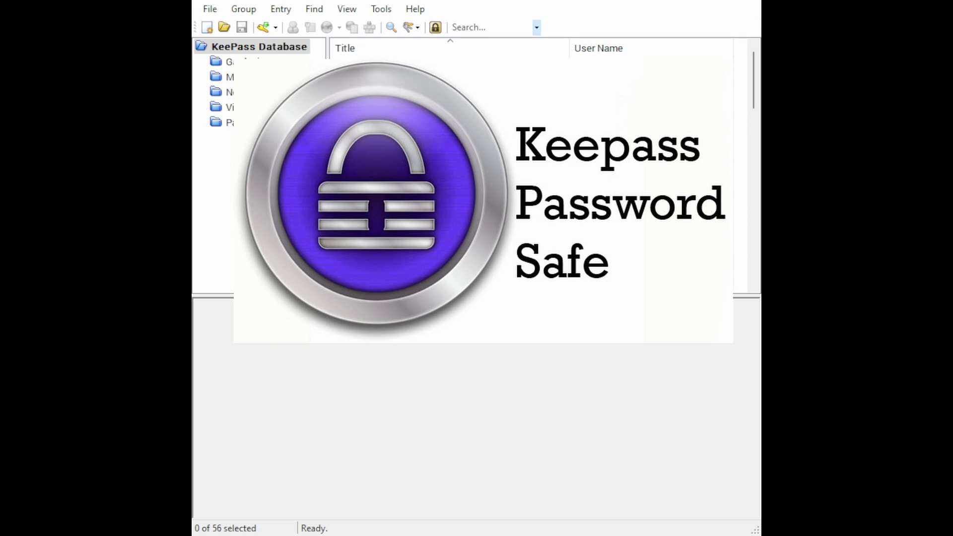
left_click(491, 27)
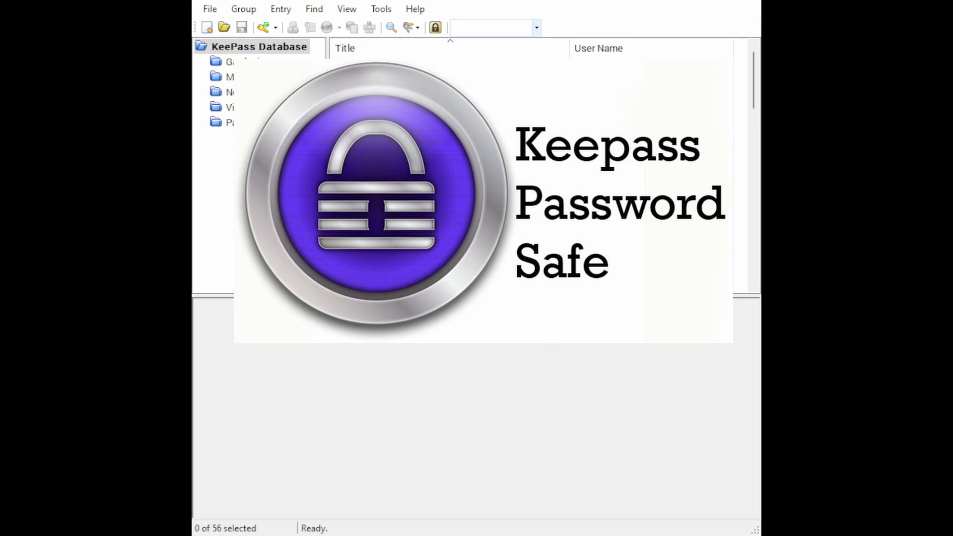